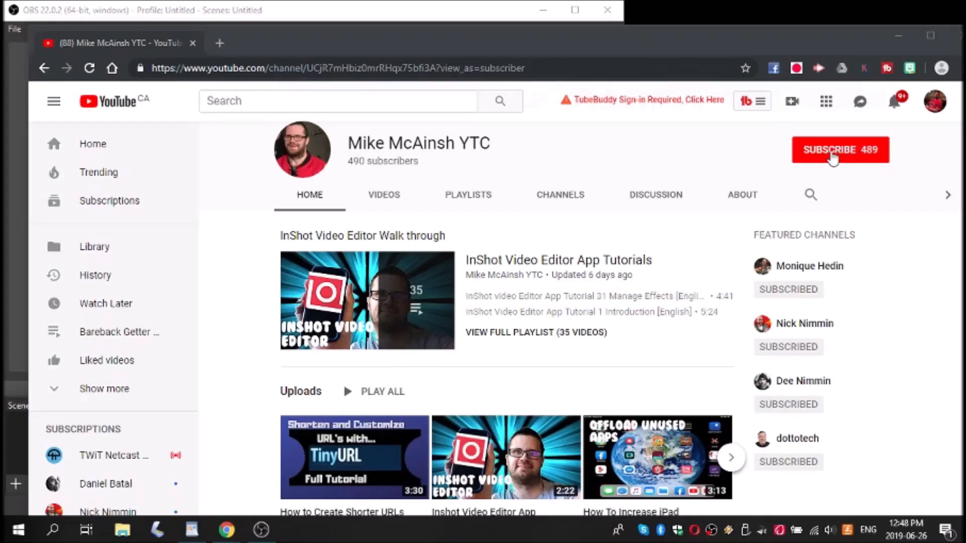
Step: Subscribe to the open YouTube channel, bringing it to 490 subscribers
{"action": "left_click", "coordinate": [834, 156]}
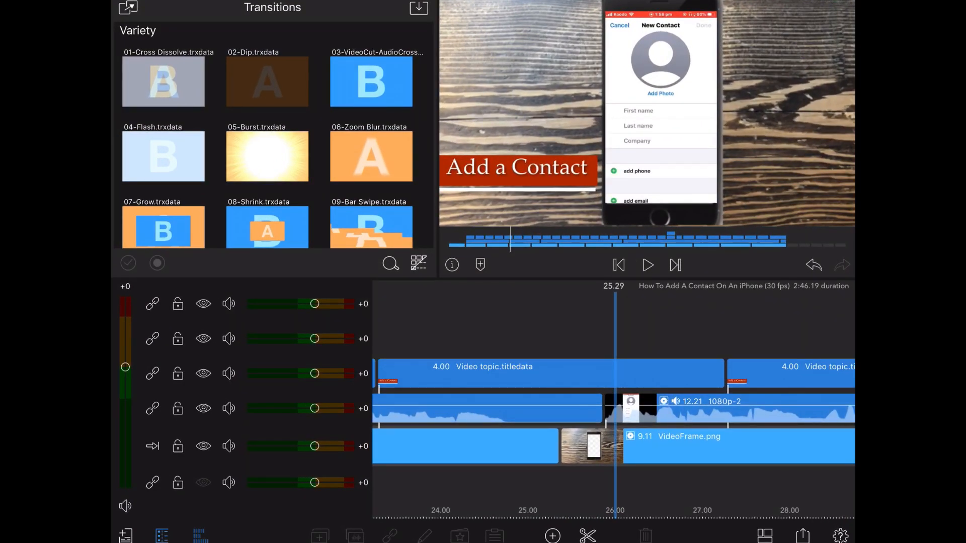
{"action": "scroll", "coordinate": [613, 400], "scroll_direction": "left", "scroll_amount": 5}
{"action": "scroll", "coordinate": [613, 400], "scroll_direction": "left", "scroll_amount": 5}
{"action": "scroll", "coordinate": [612, 400], "scroll_direction": "left", "scroll_amount": 5}
{"action": "scroll", "coordinate": [612, 399], "scroll_direction": "left", "scroll_amount": 10}
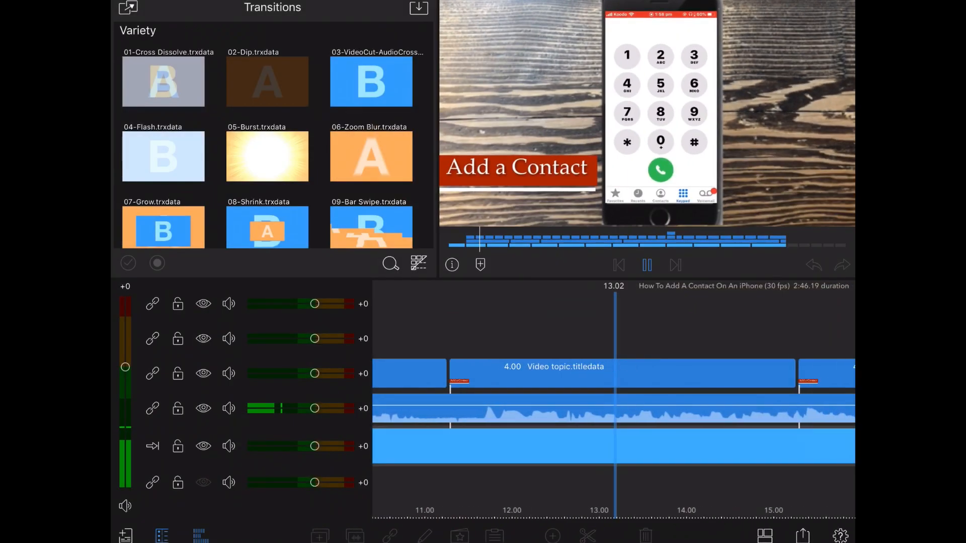
Step: Pause project playback with the spacebar at 14.28, during the Add a Contact title
{"action": "key", "text": "space"}
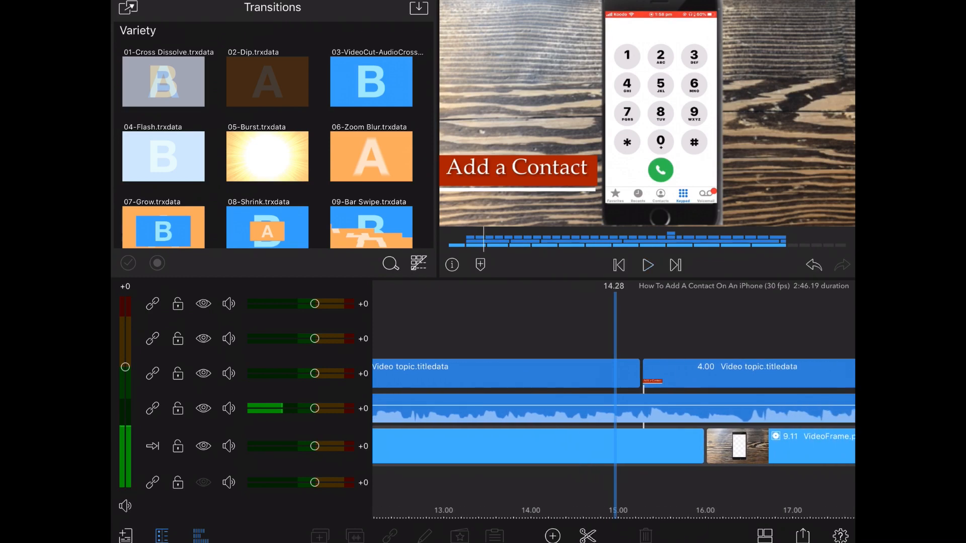